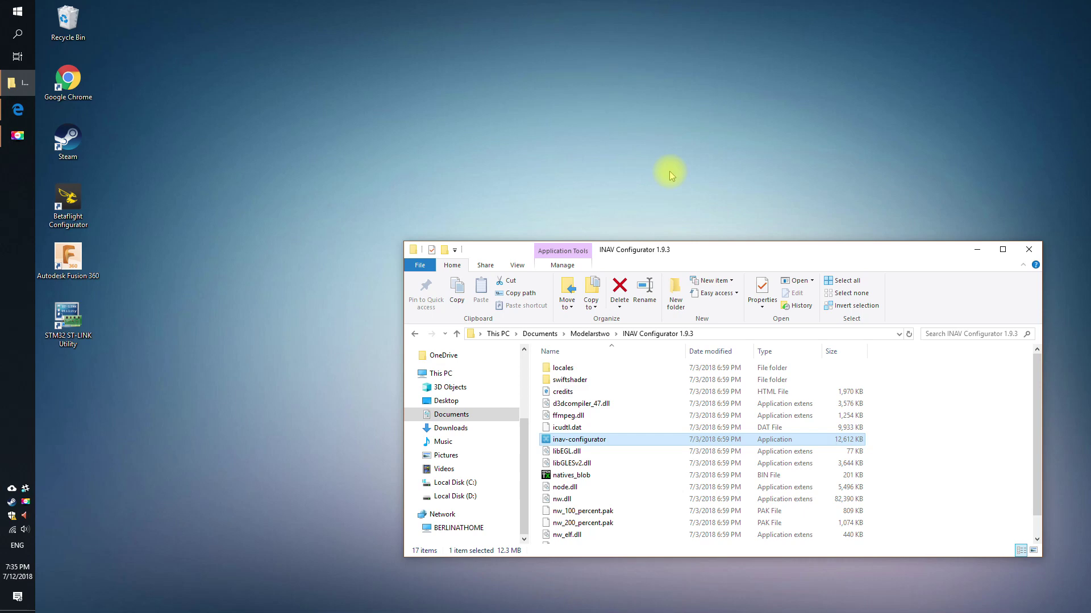
Launch INAV Configurator once, then close its running window from the taskbar
double_click(596, 441)
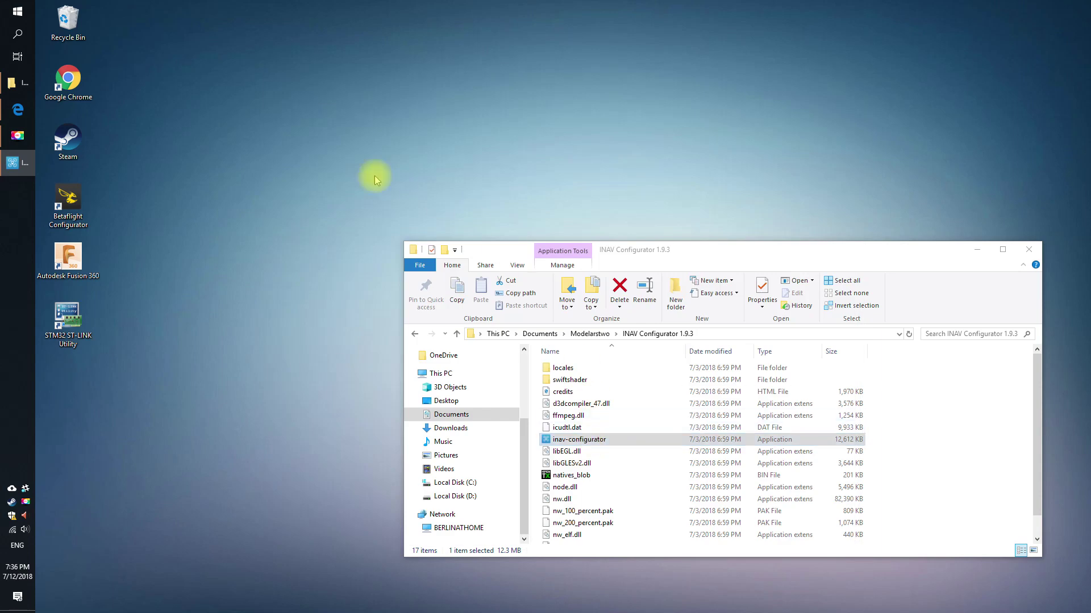
right_click(12, 164)
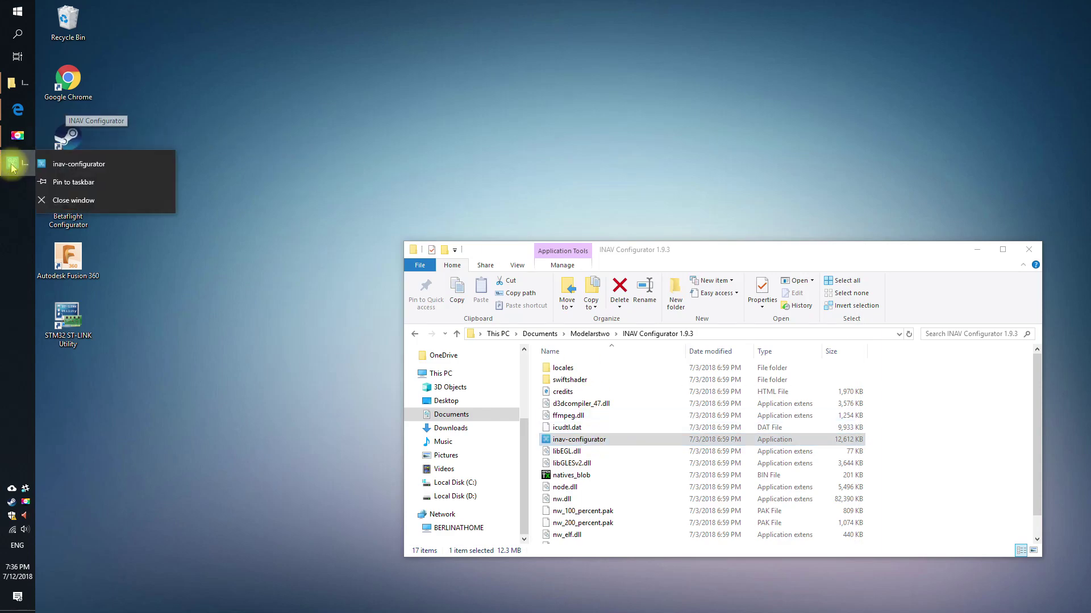
left_click(93, 202)
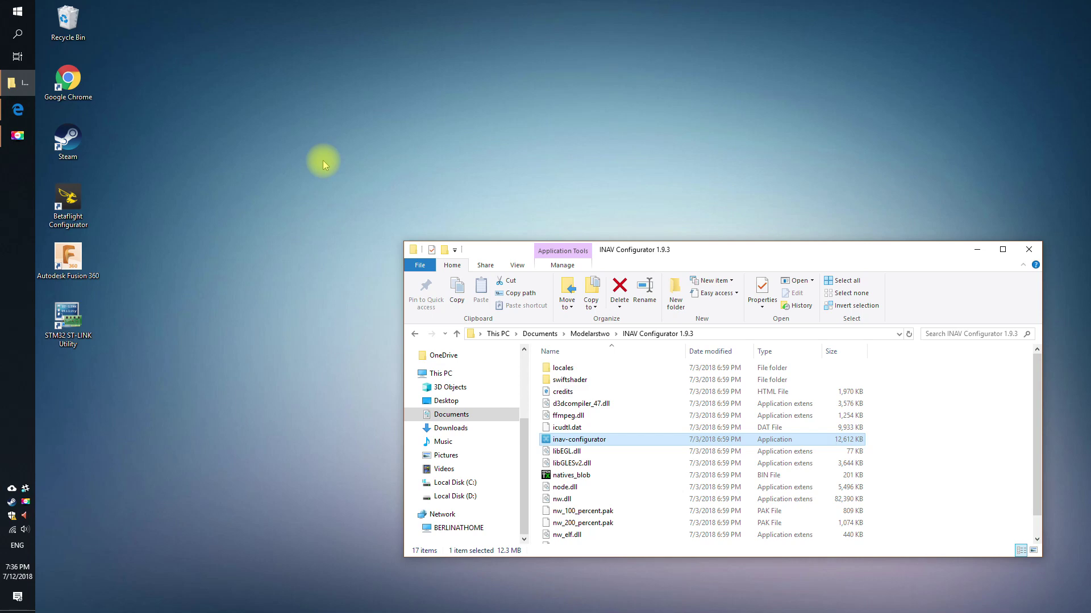
Move the program folder aside, open a Documents window, and show hidden items
left_click_drag(649, 256, 588, 142)
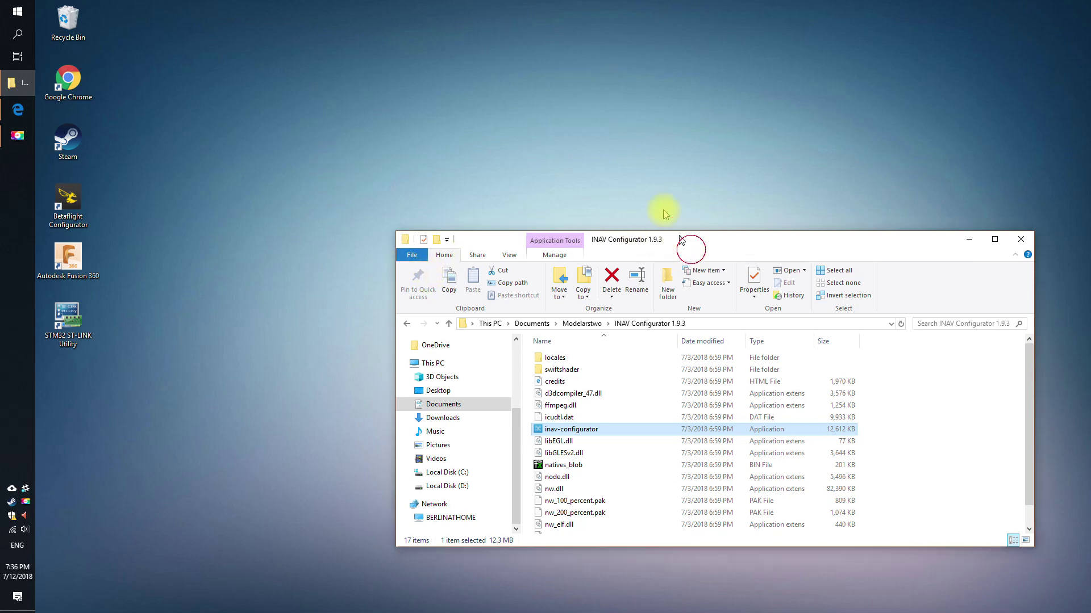
left_click(18, 11)
left_click(48, 266)
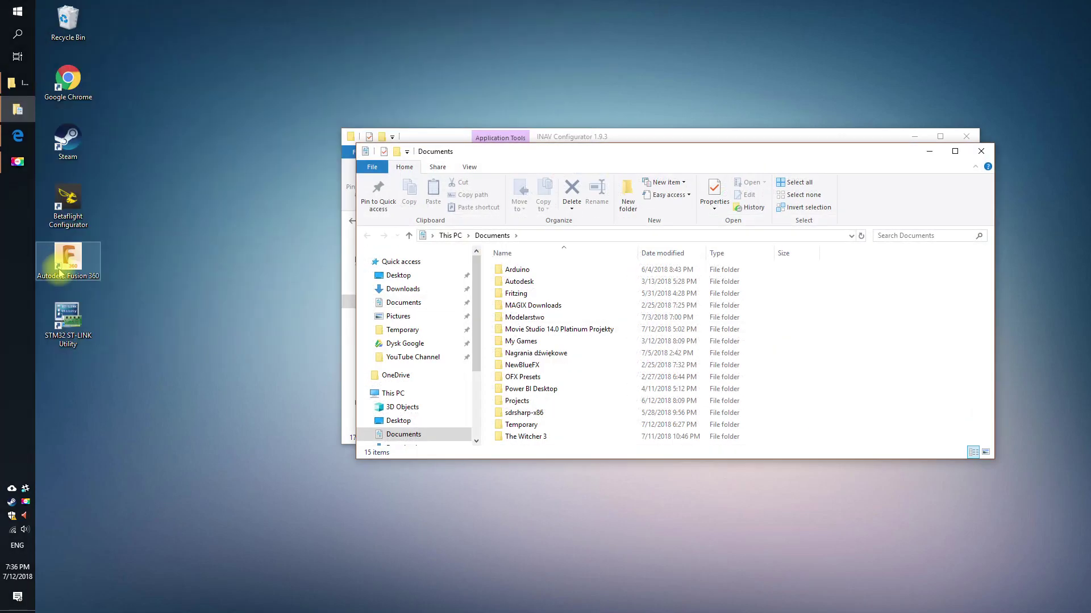
mouse_move(538, 146)
left_mouse_down()
mouse_move(277, 263)
mouse_move(248, 287)
left_mouse_up()
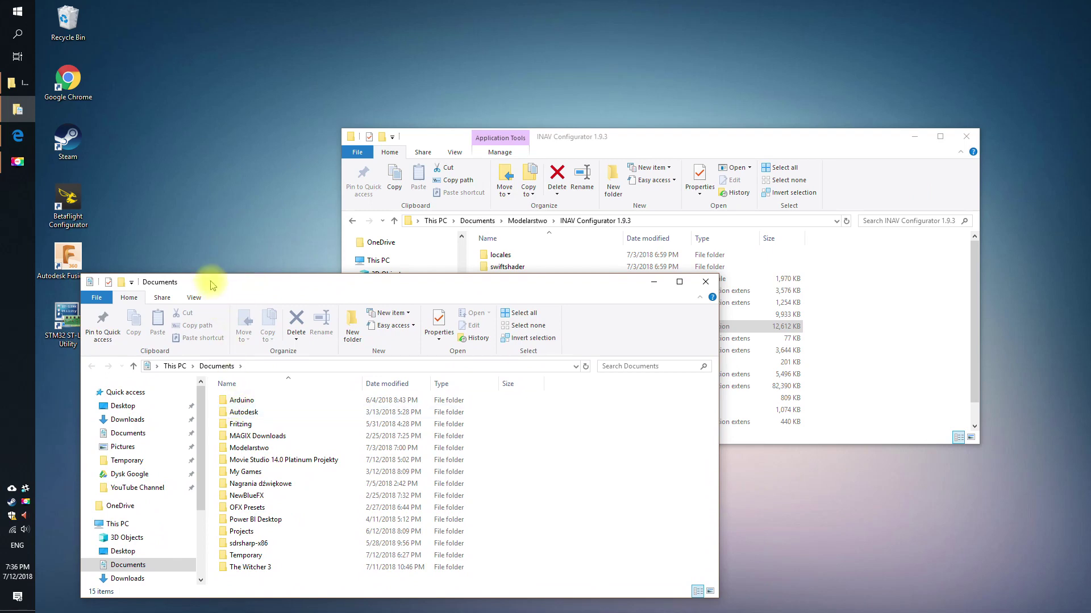
left_click(194, 298)
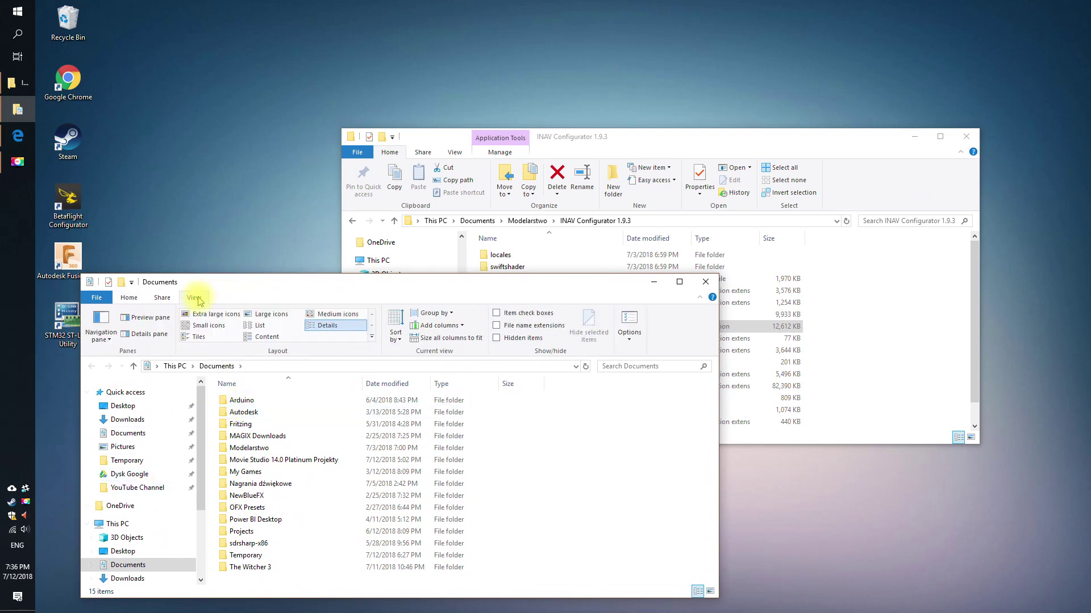
left_click(519, 339)
scroll(136, 461, "down", 3)
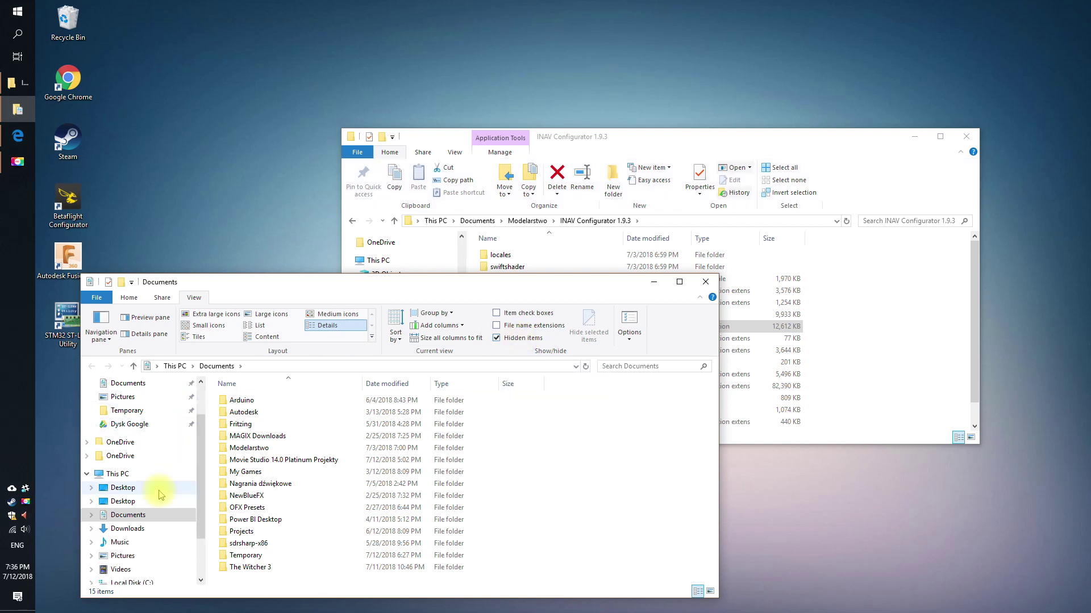
Browse to Local Disk (C:) > Users > user > AppData > Local
left_click(132, 543)
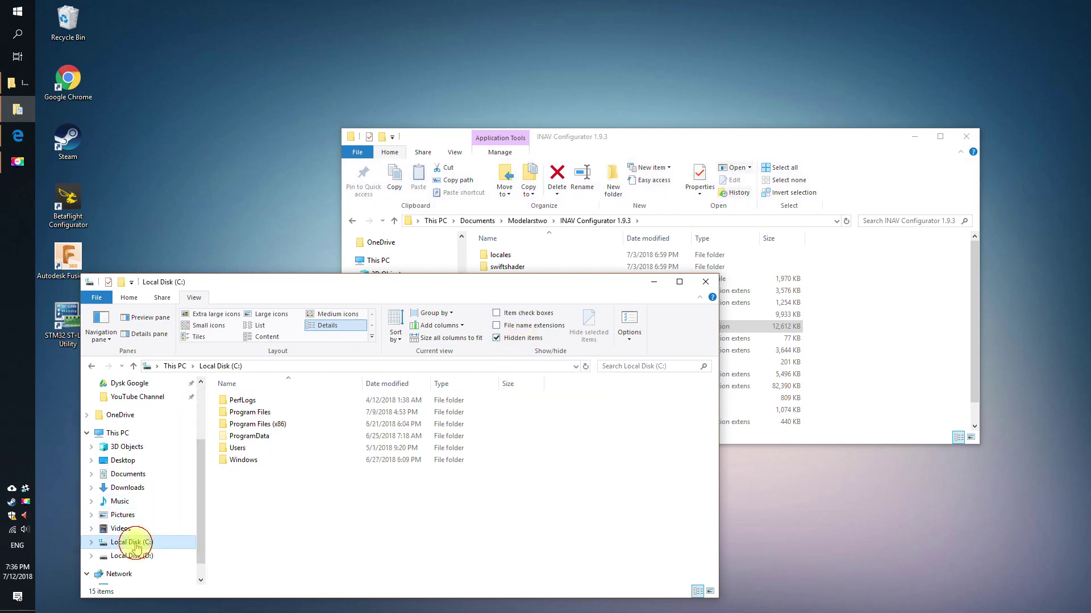
double_click(244, 448)
double_click(247, 425)
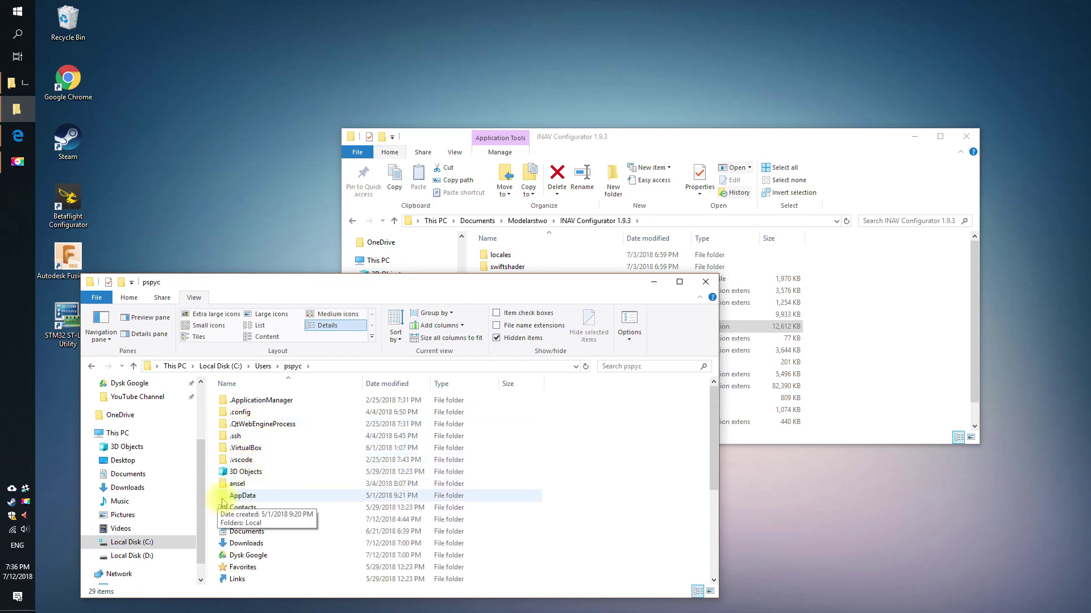
double_click(256, 498)
left_click(241, 401)
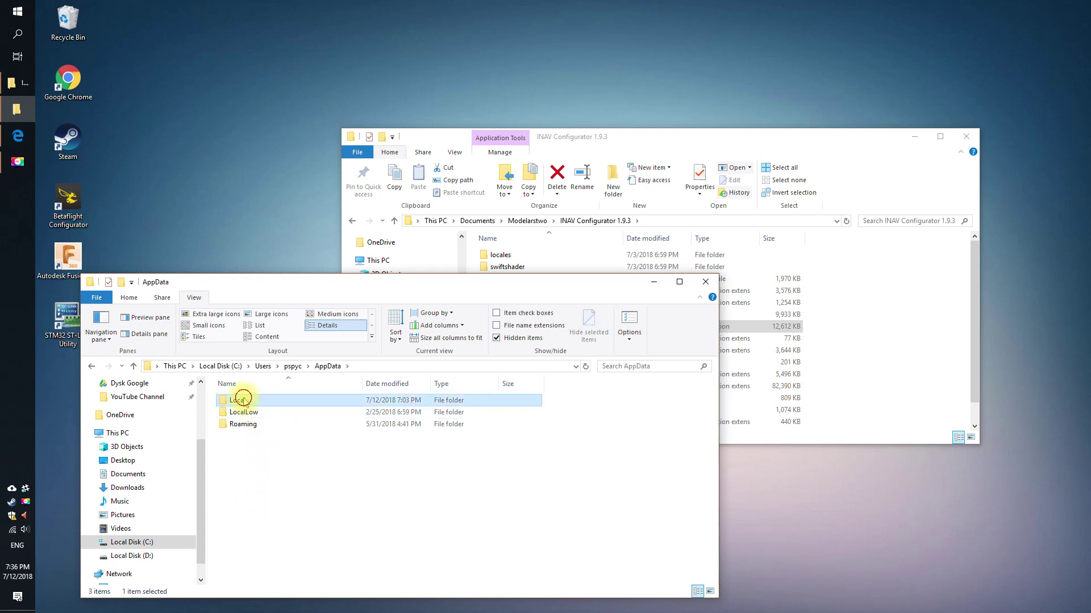
double_click(242, 400)
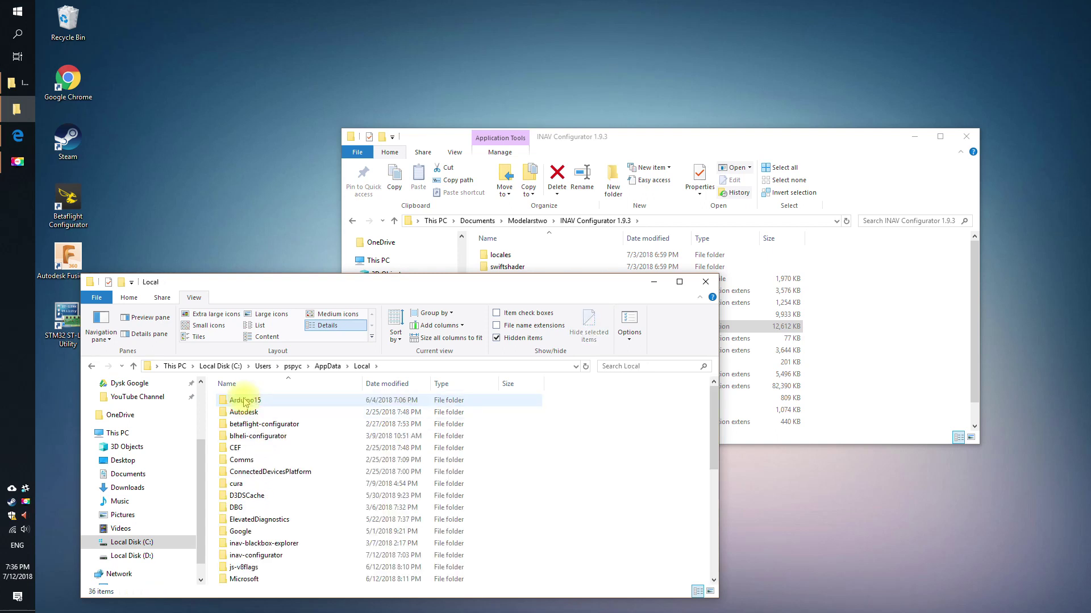
Delete the inav-configurator folder from AppData\Local
left_click(266, 558)
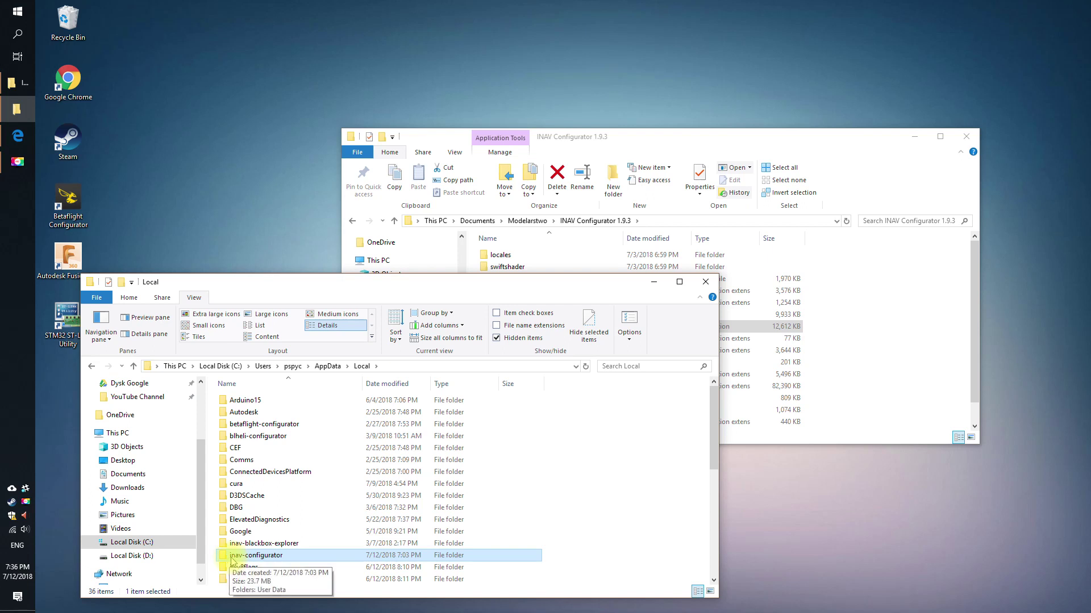
left_click(283, 556)
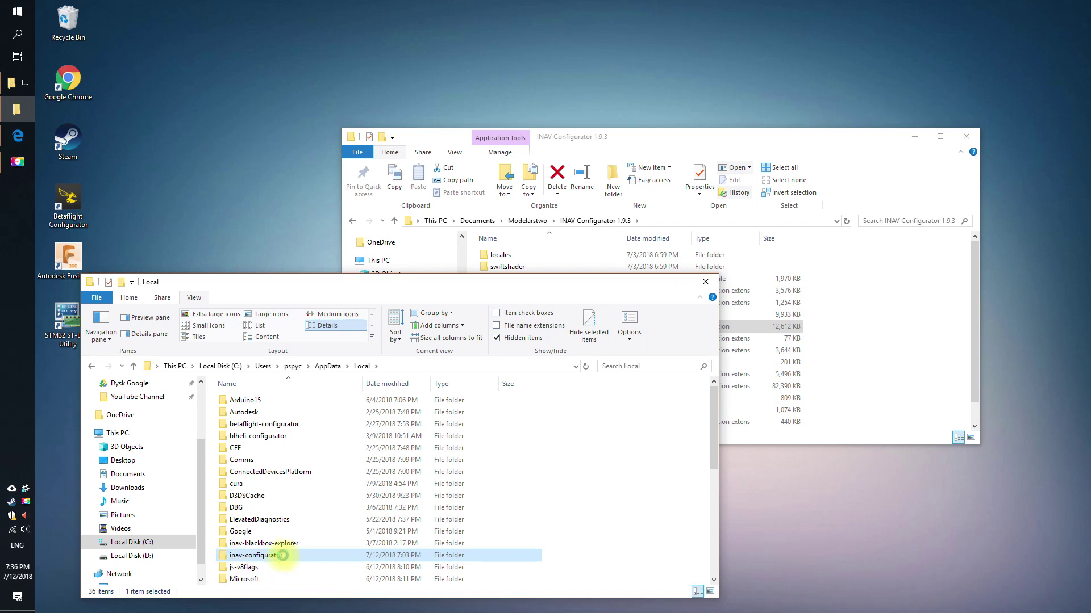
right_click(284, 555)
left_click(311, 529)
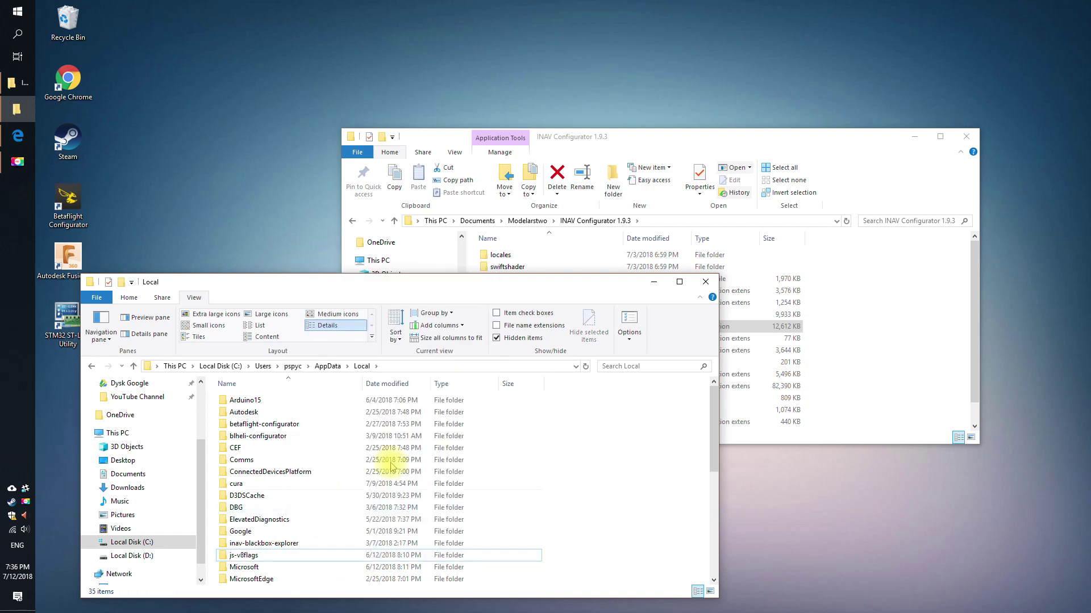
Relaunch inav-configurator from the INAV Configurator 1.9.3 folder and dismiss the new-version notice
left_click(878, 298)
left_click(509, 327)
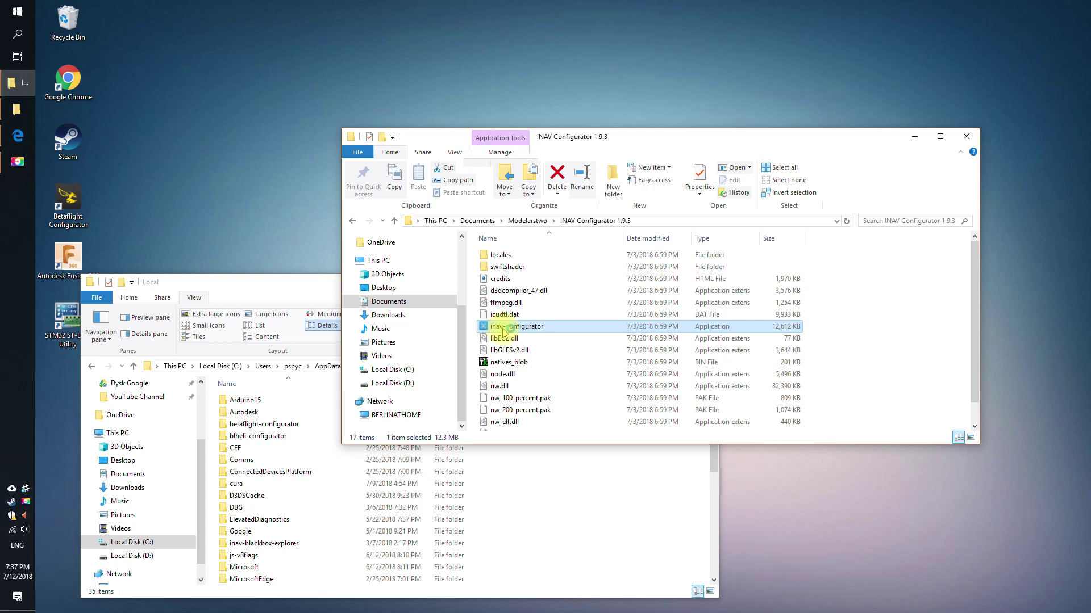
double_click(509, 328)
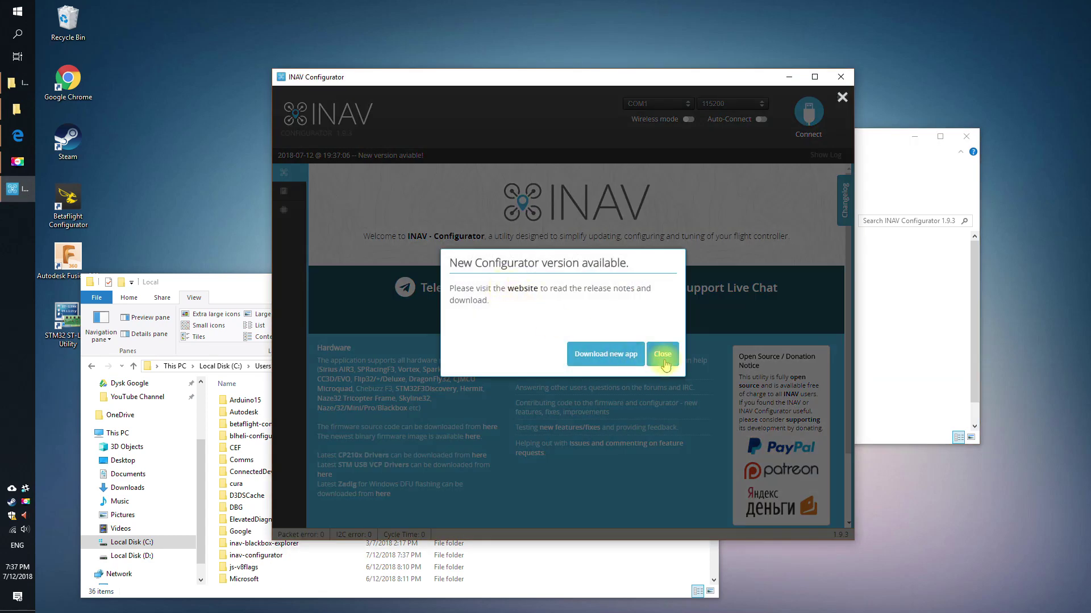
left_click(662, 358)
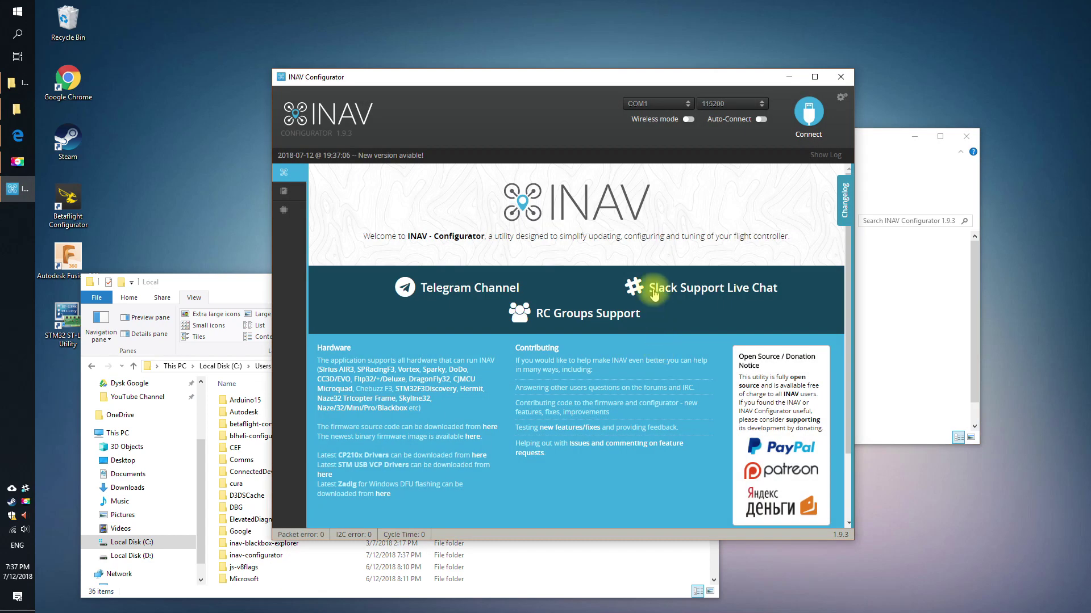